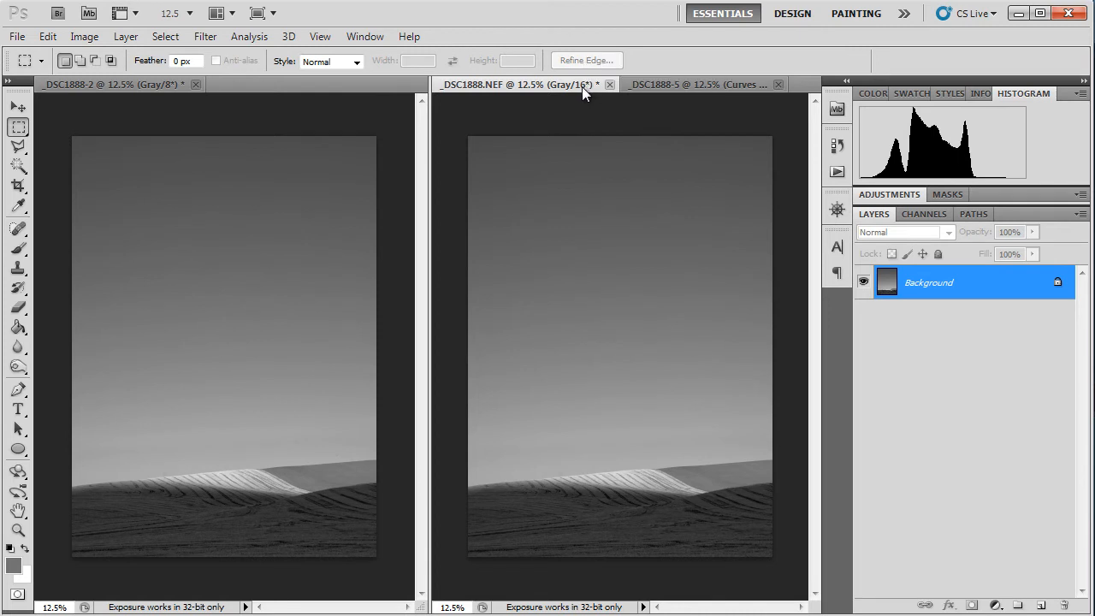
Compare the histograms of the 8-bit grayscale, 16-bit grayscale and colour versions of the landscape photo
click(169, 87)
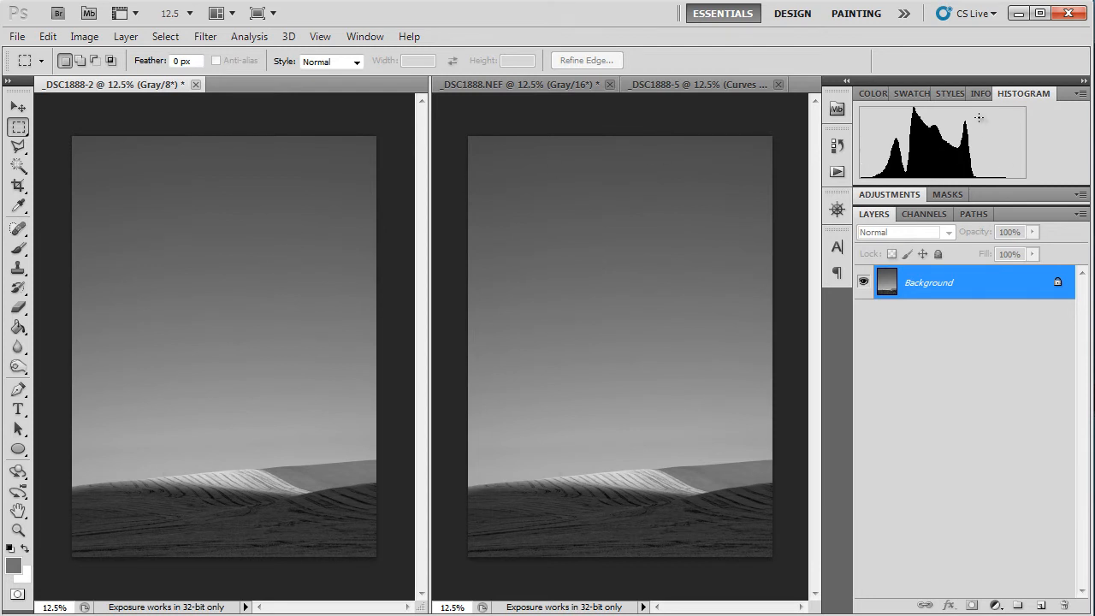
drag(950, 94, 889, 94)
click(994, 92)
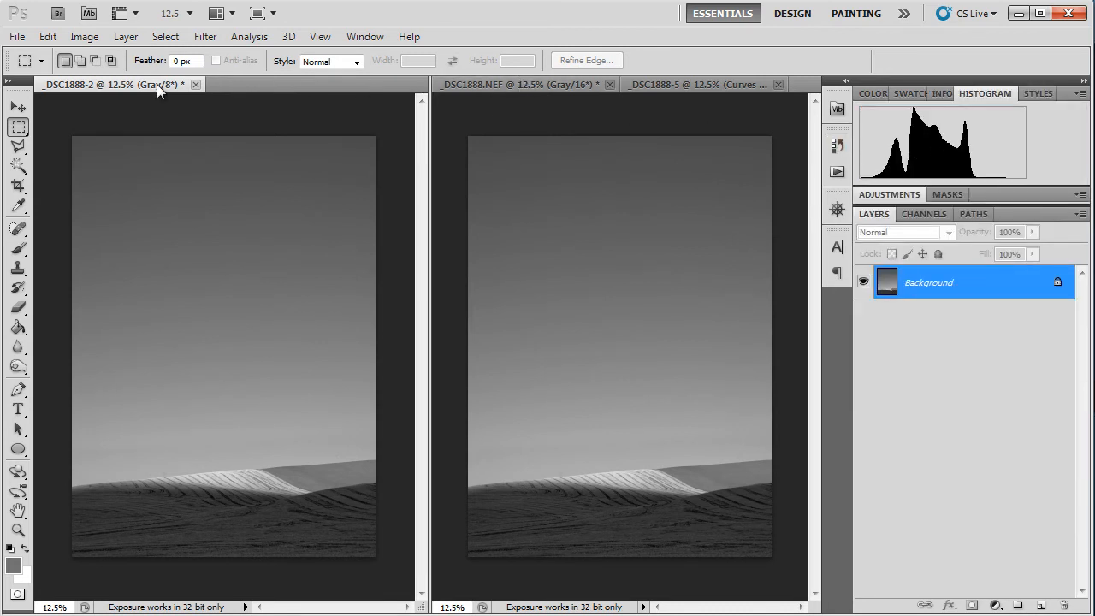
click(555, 84)
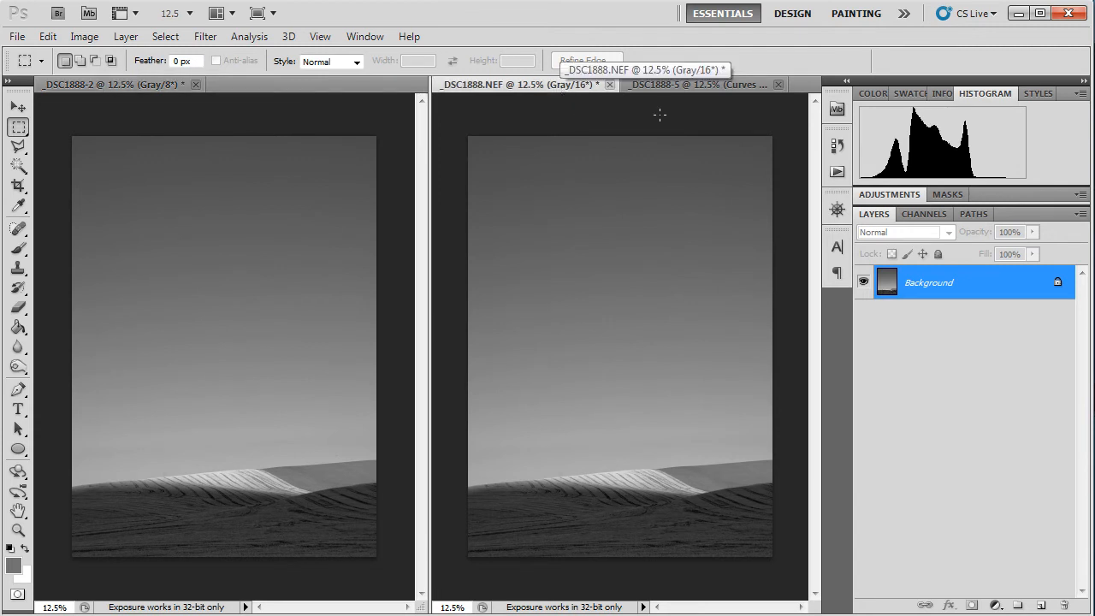
click(709, 87)
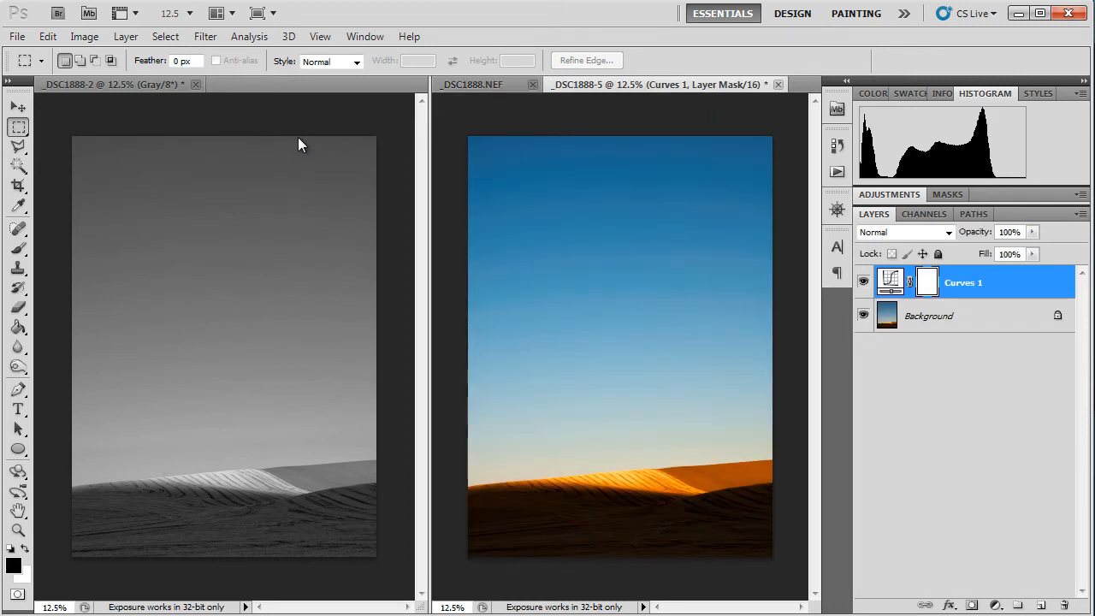
Add a Levels adjustment layer to the 16-bit _DSC1888.NEF with inputs 25, 1.20 and 221, and refresh the histogram
click(510, 89)
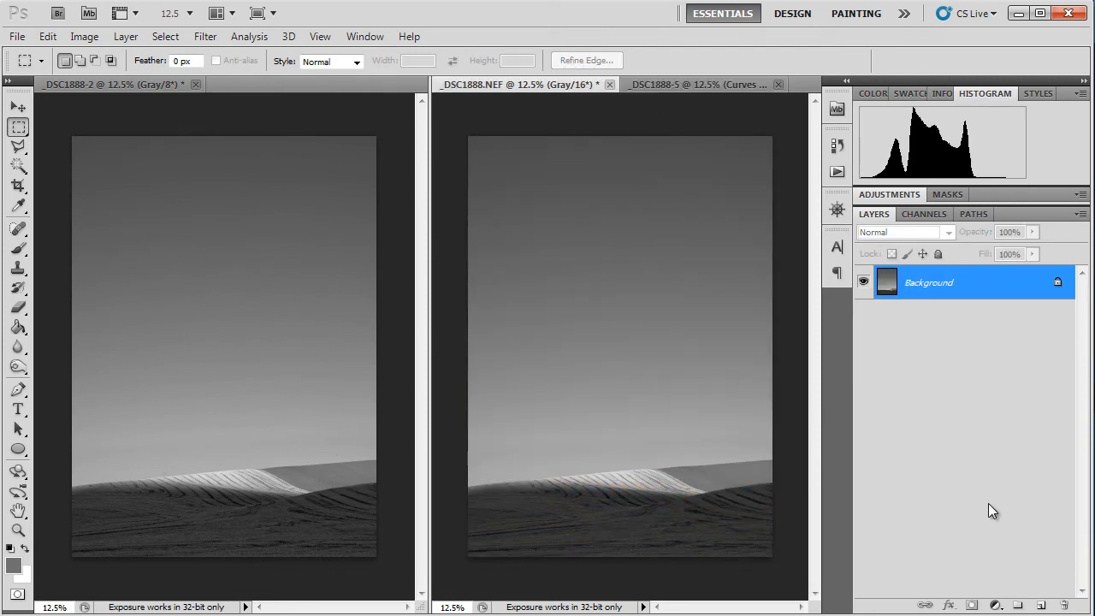
click(995, 606)
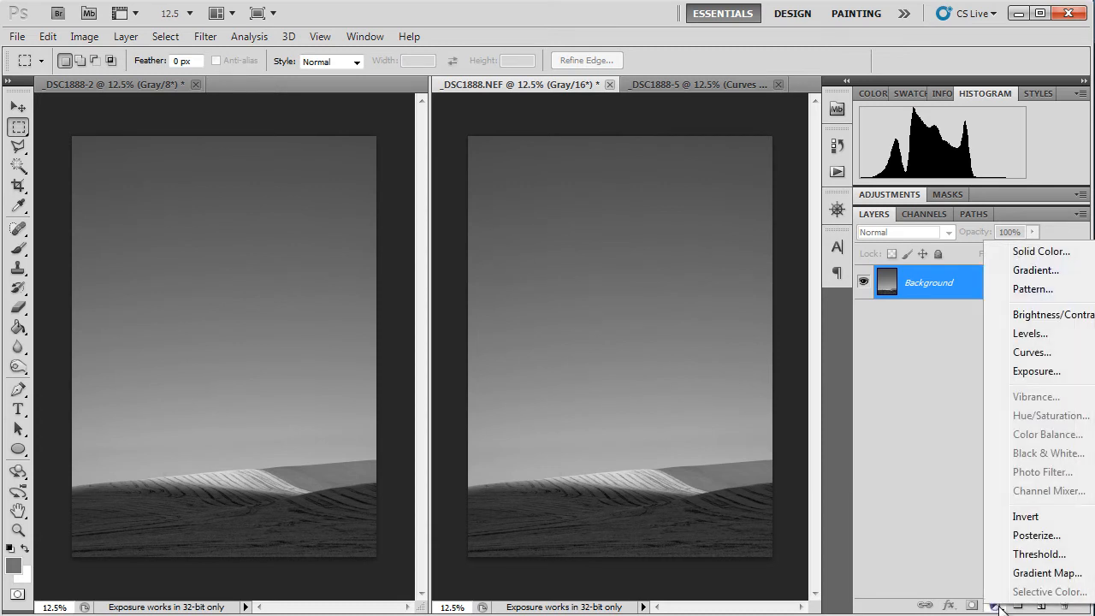
click(1047, 337)
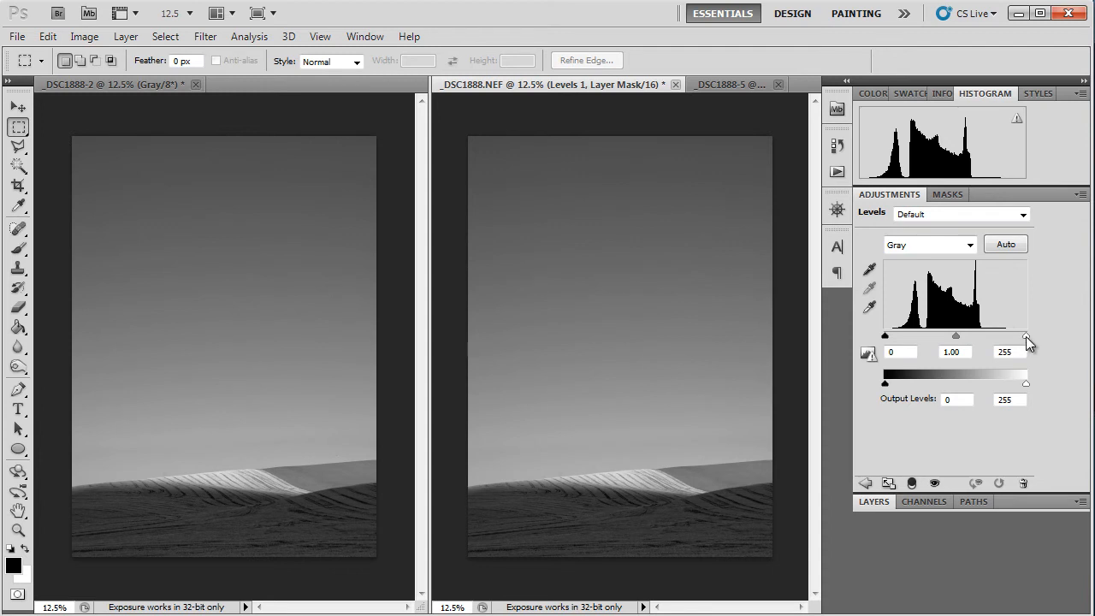
drag(1026, 337, 1009, 339)
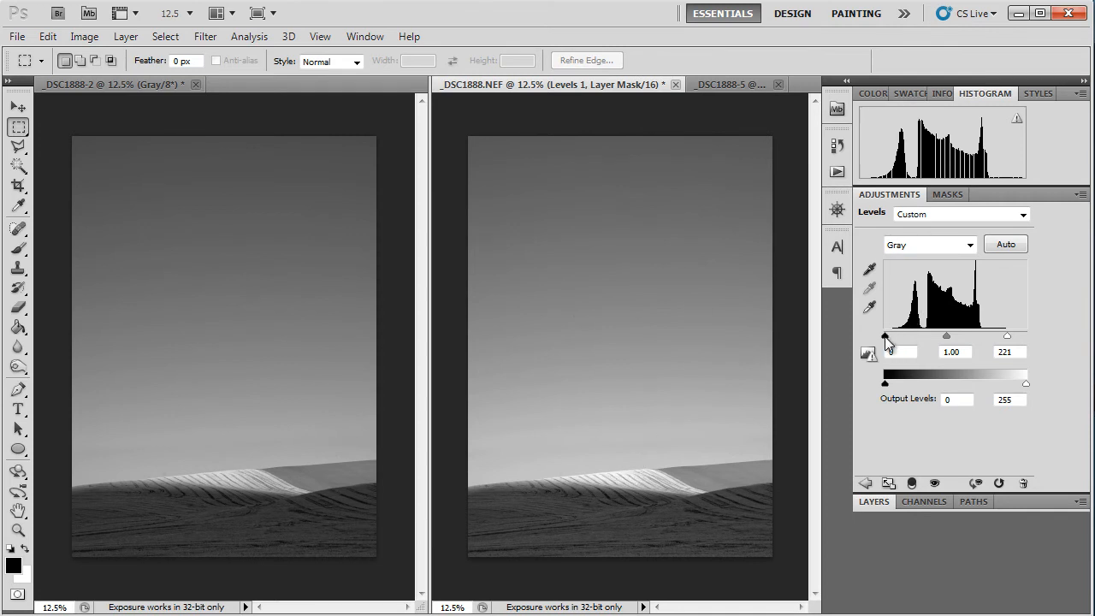
drag(885, 339, 898, 342)
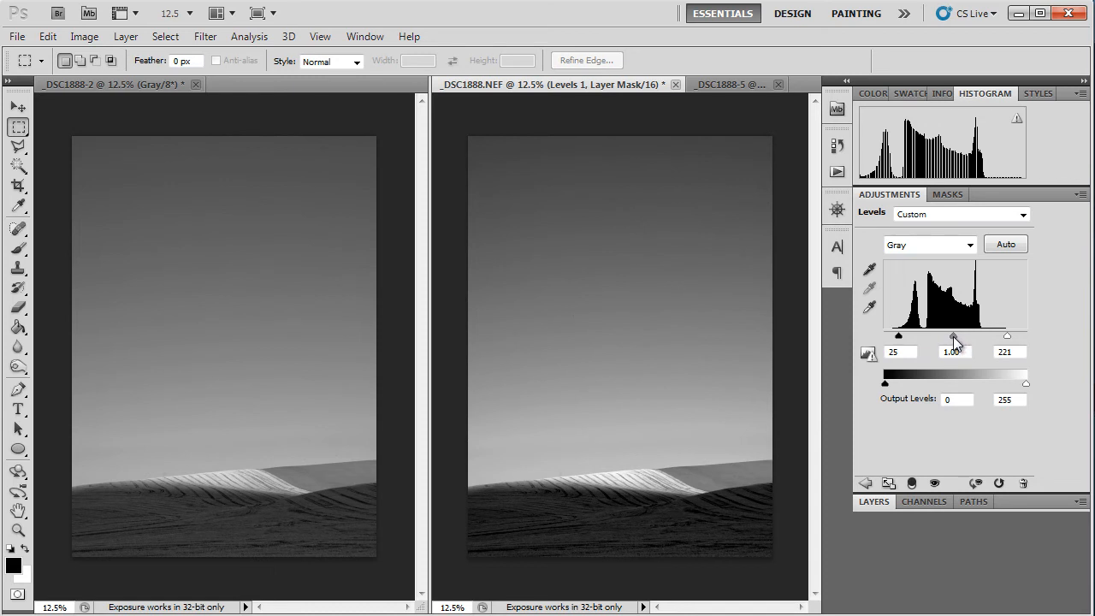
drag(954, 340, 954, 352)
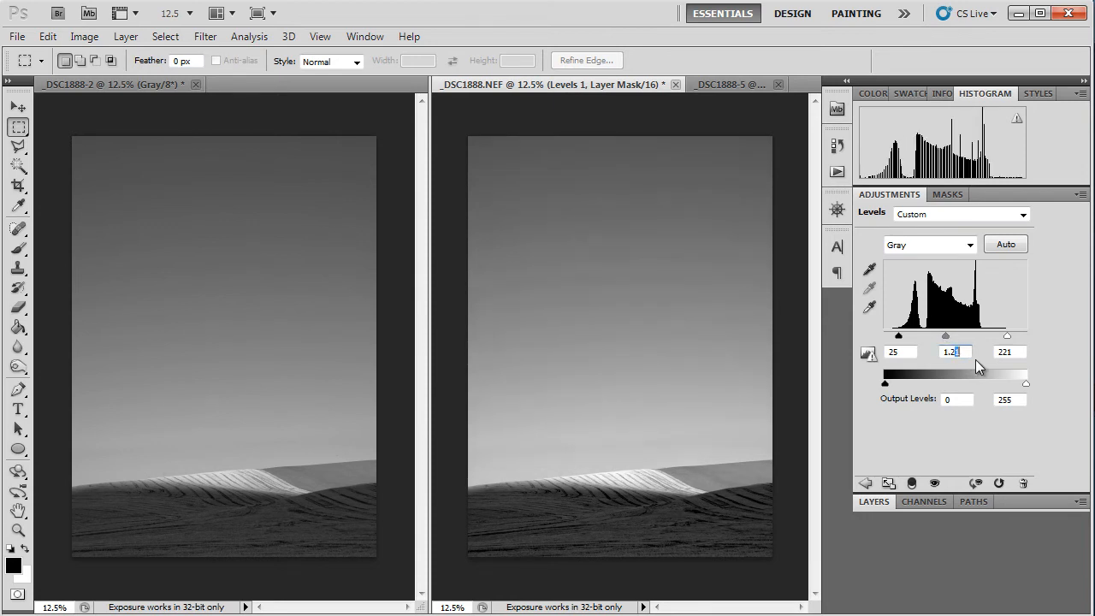
text(0)
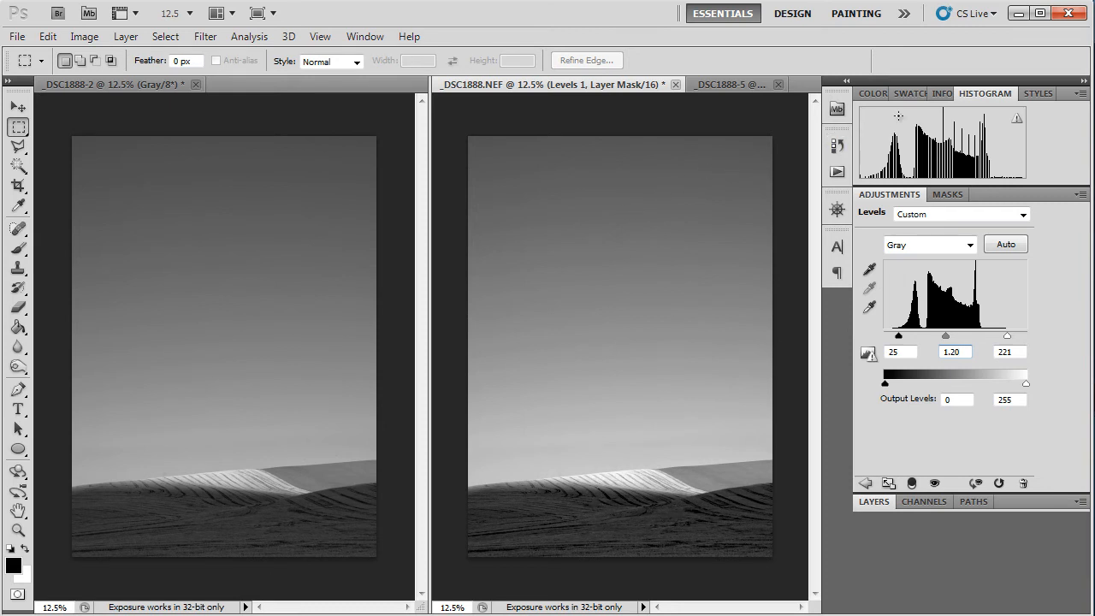
click(1017, 121)
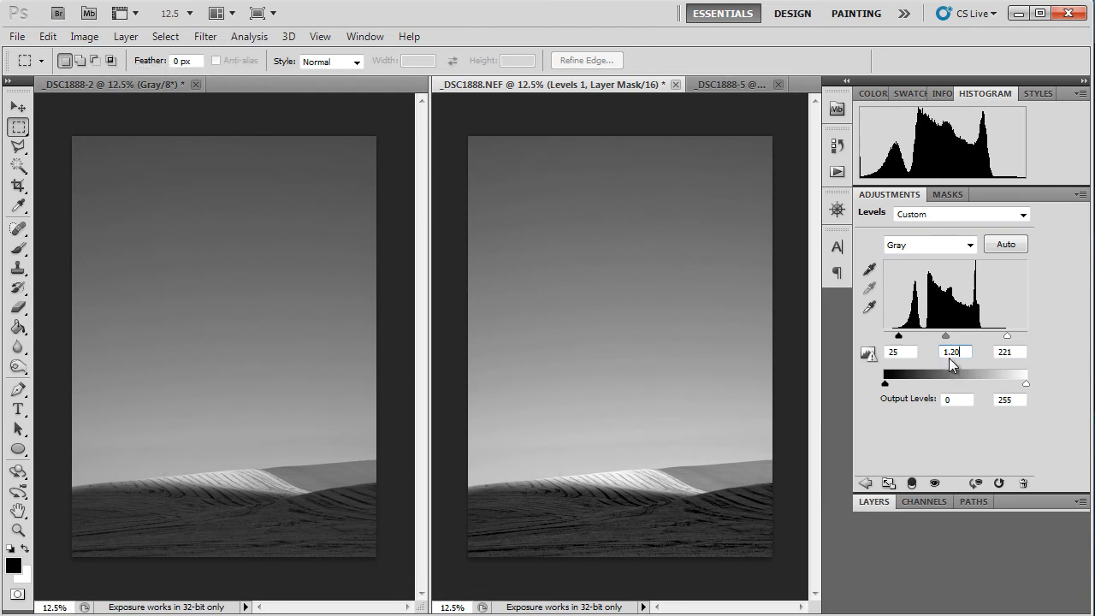
Add a Levels adjustment layer to the 8-bit _DSC1888-2 with inputs 25, 1.20 and 221, and refresh the histogram
click(108, 82)
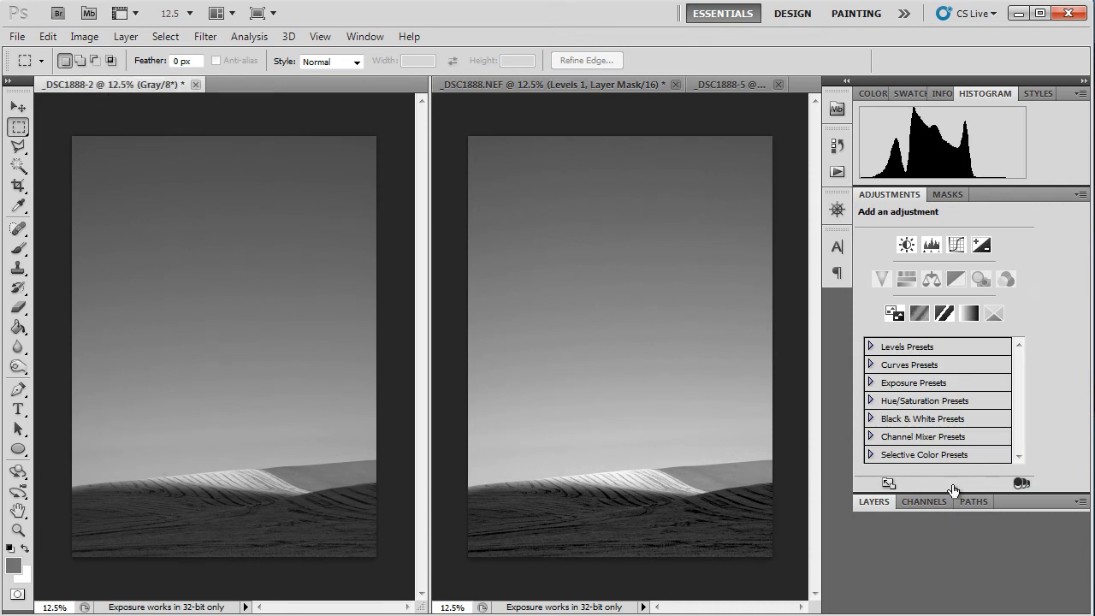
click(931, 246)
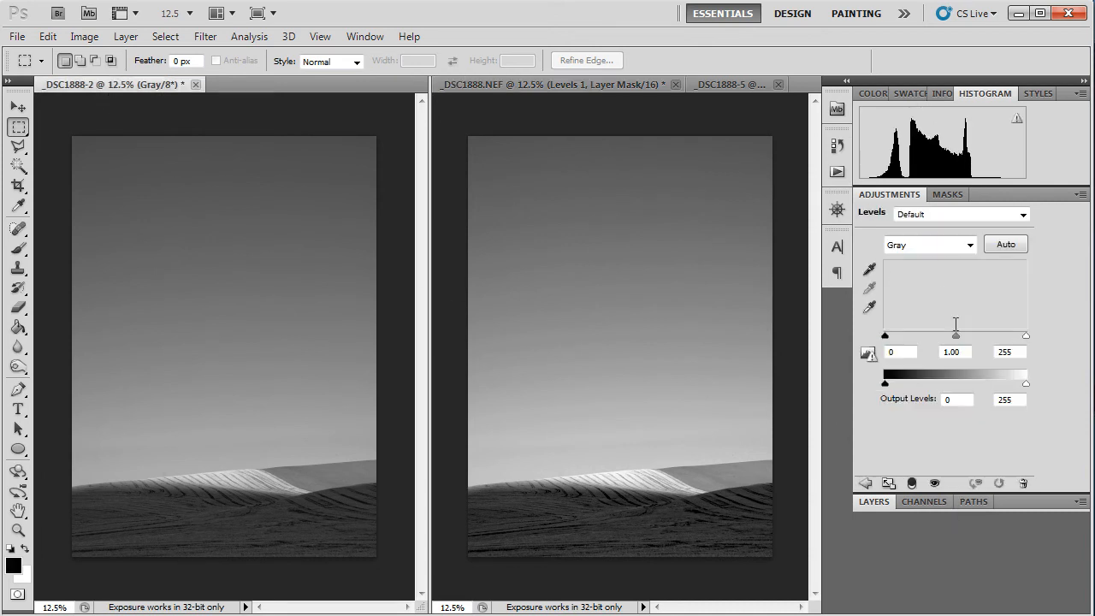
click(894, 351)
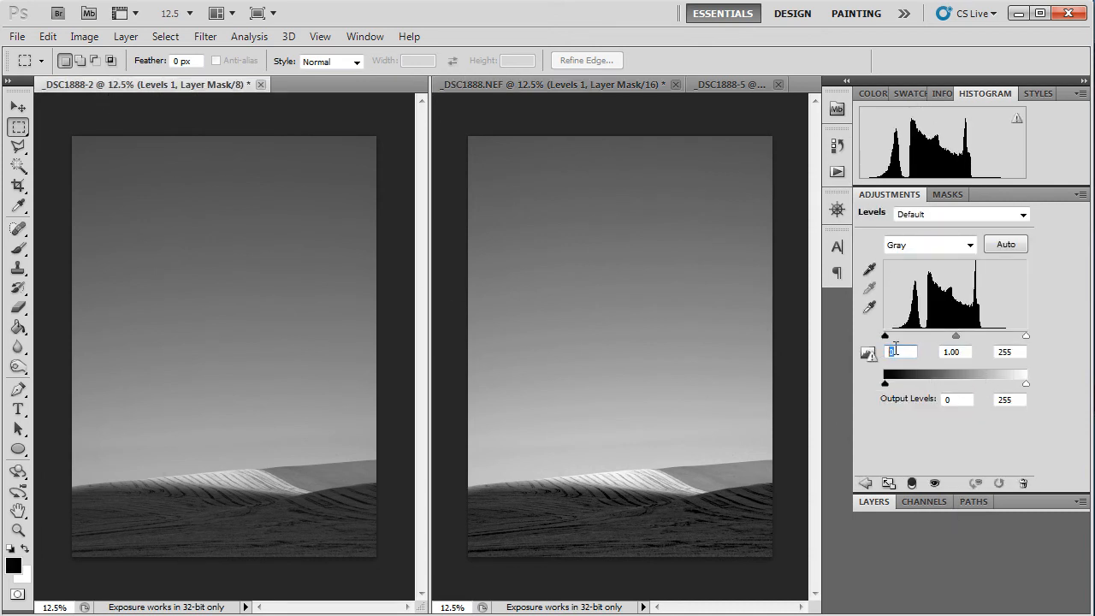
text(25)
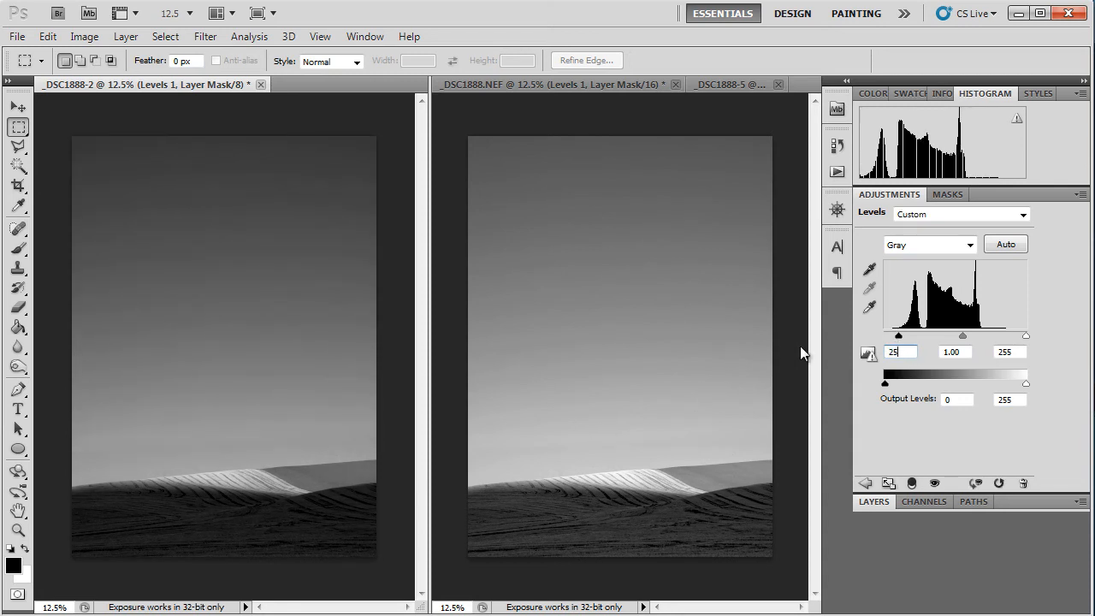
click(952, 351)
text(1.2)
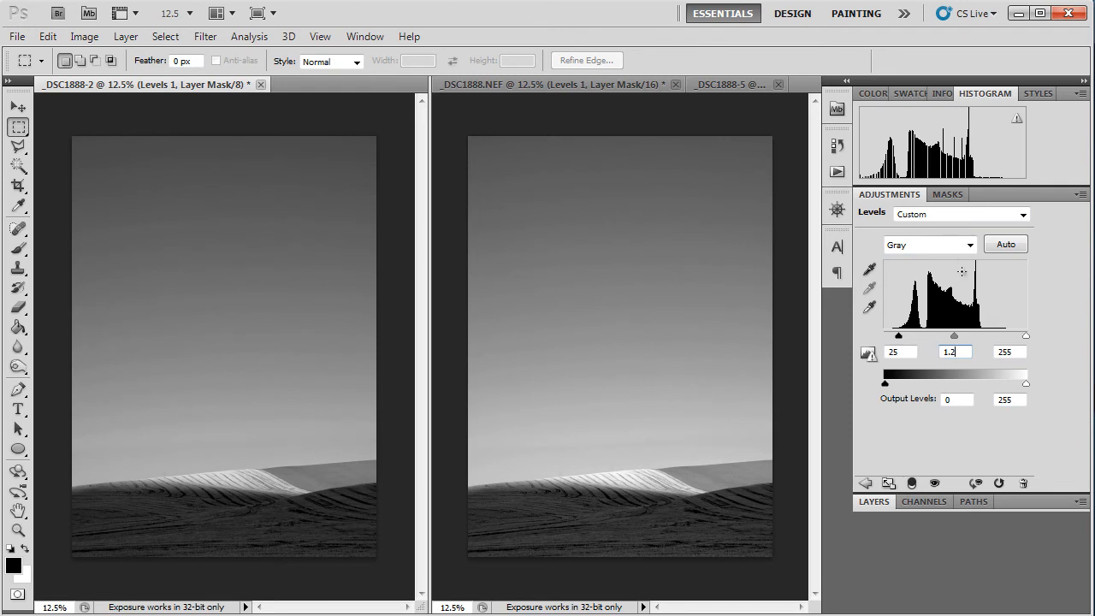
click(996, 352)
text(221)
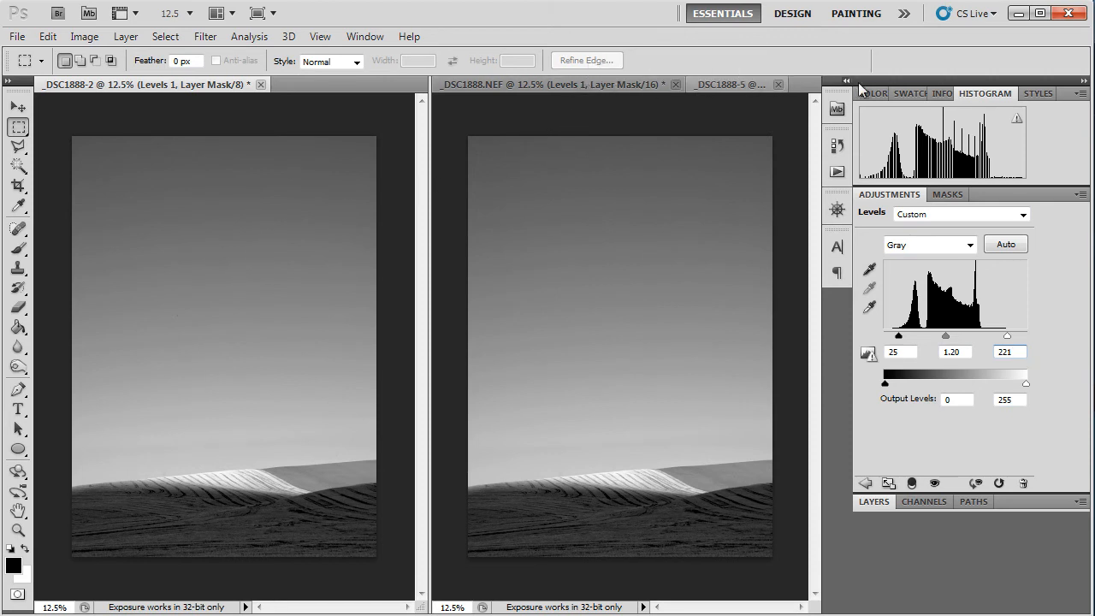
click(1018, 121)
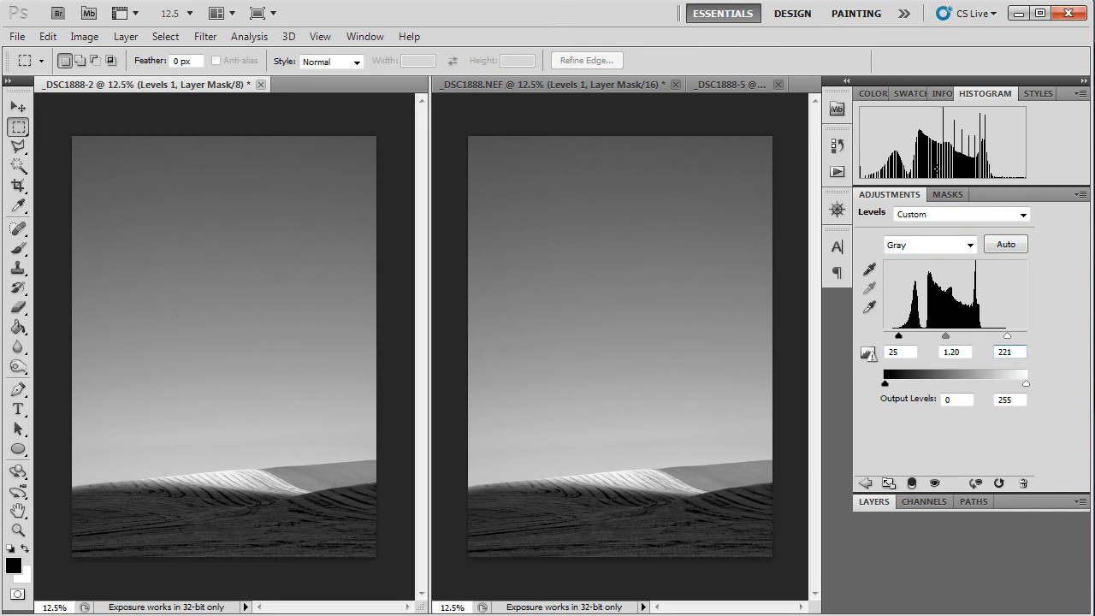
Compare the adjusted histograms of the 16-bit and 8-bit grayscale images
click(549, 83)
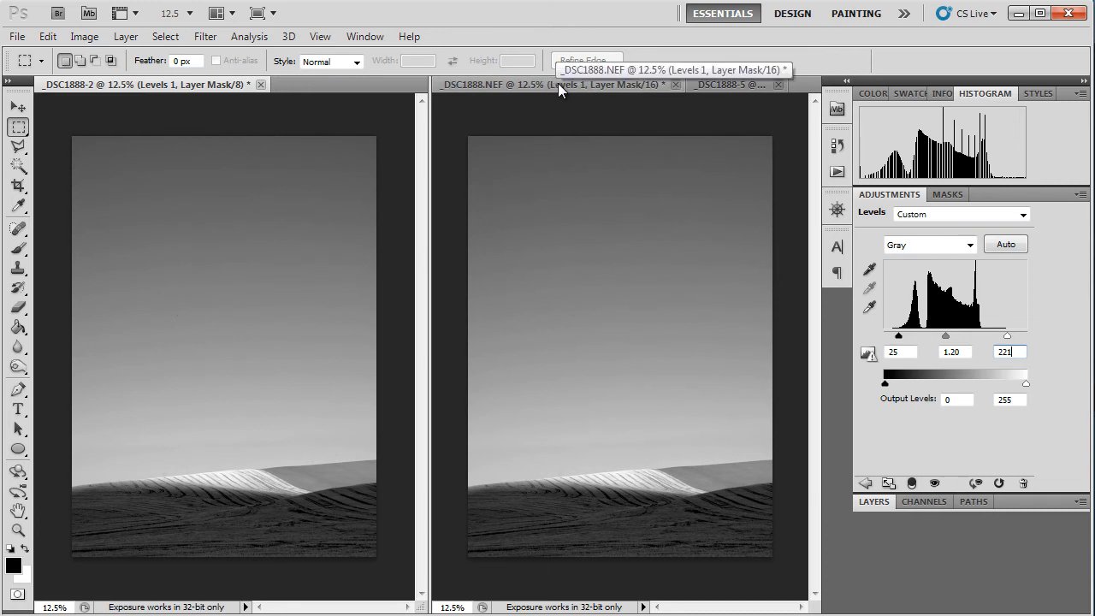
click(576, 89)
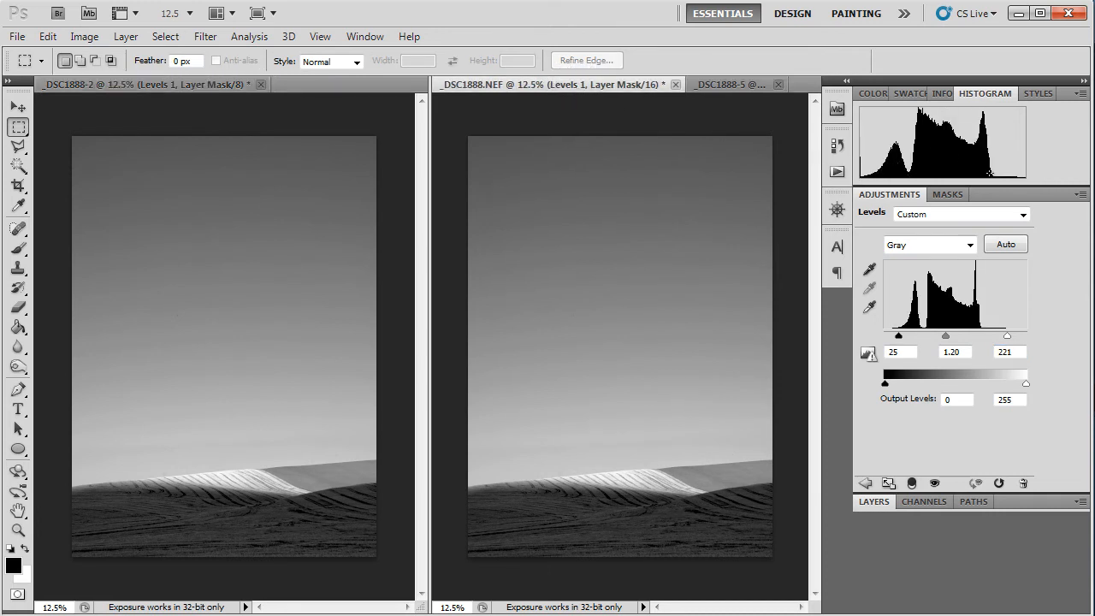
click(163, 86)
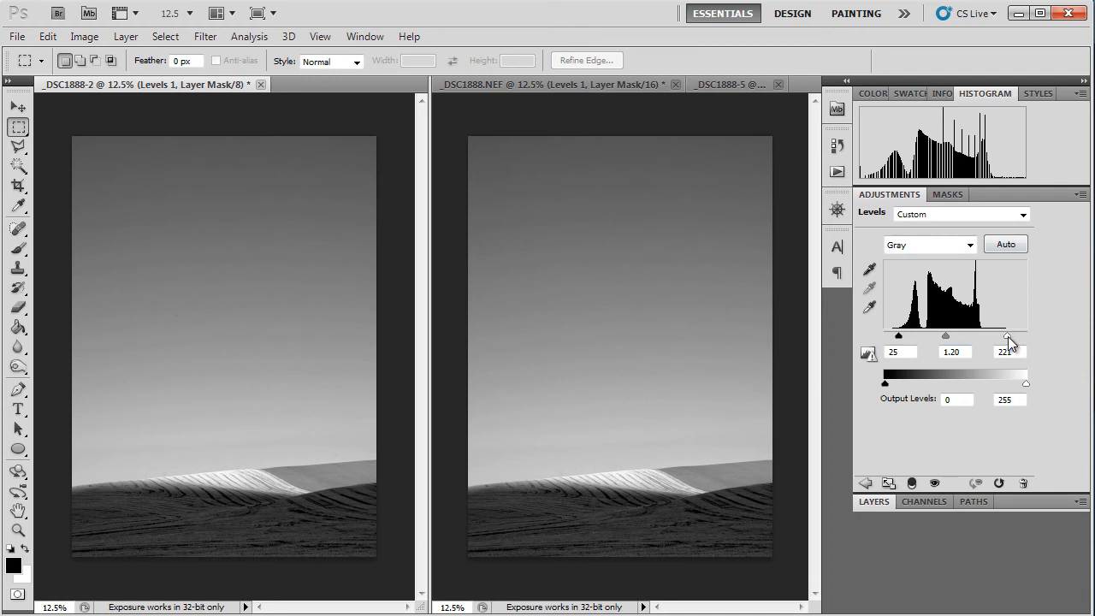
Set the 8-bit image's Levels midtone to 0.91 and white point to 176, and refresh its histogram for comparison
drag(1007, 343, 944, 342)
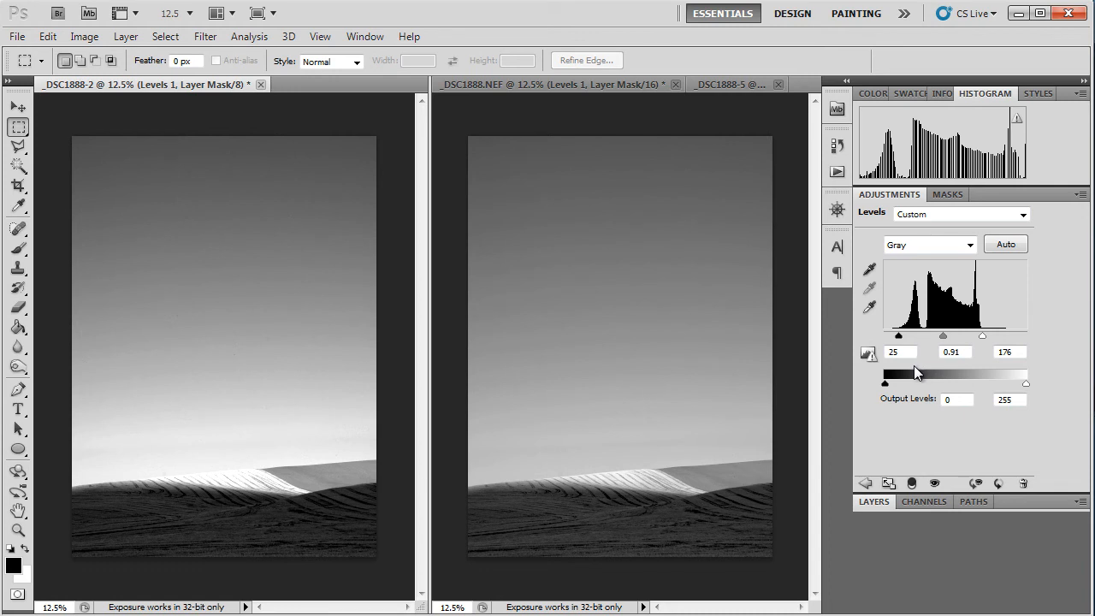
click(1017, 119)
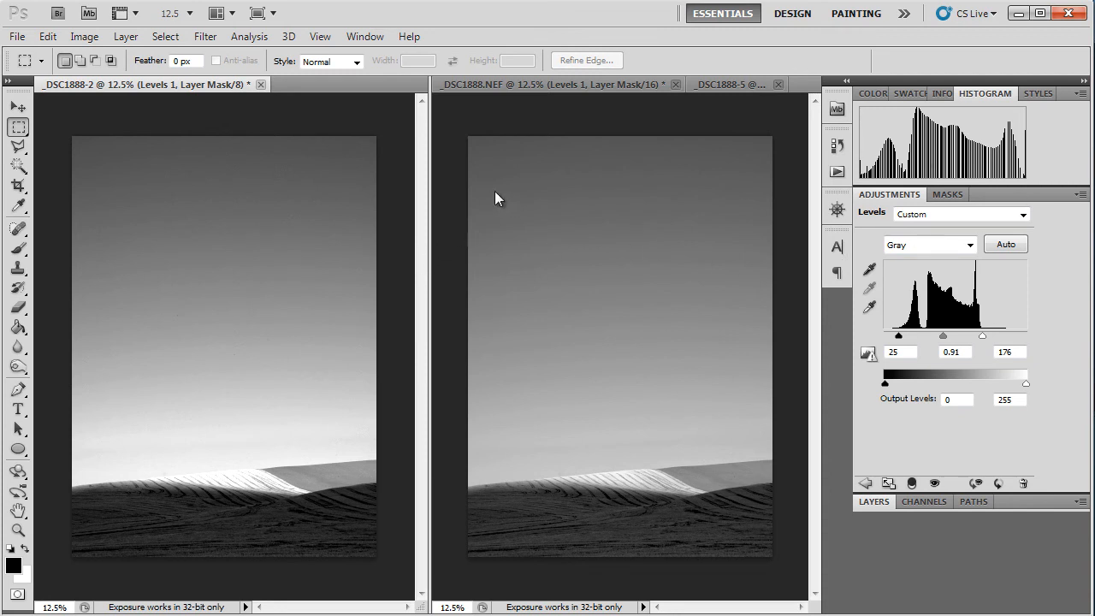
click(615, 82)
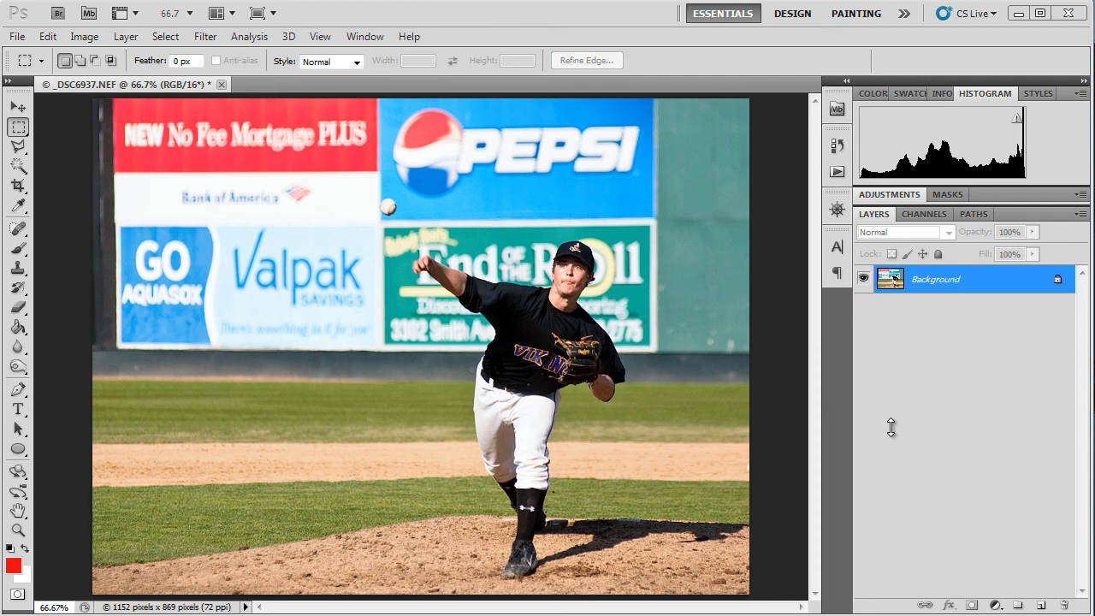
Convert the baseball photo _DSC6937.NEF to black and white with the Desaturate adjustment
click(839, 439)
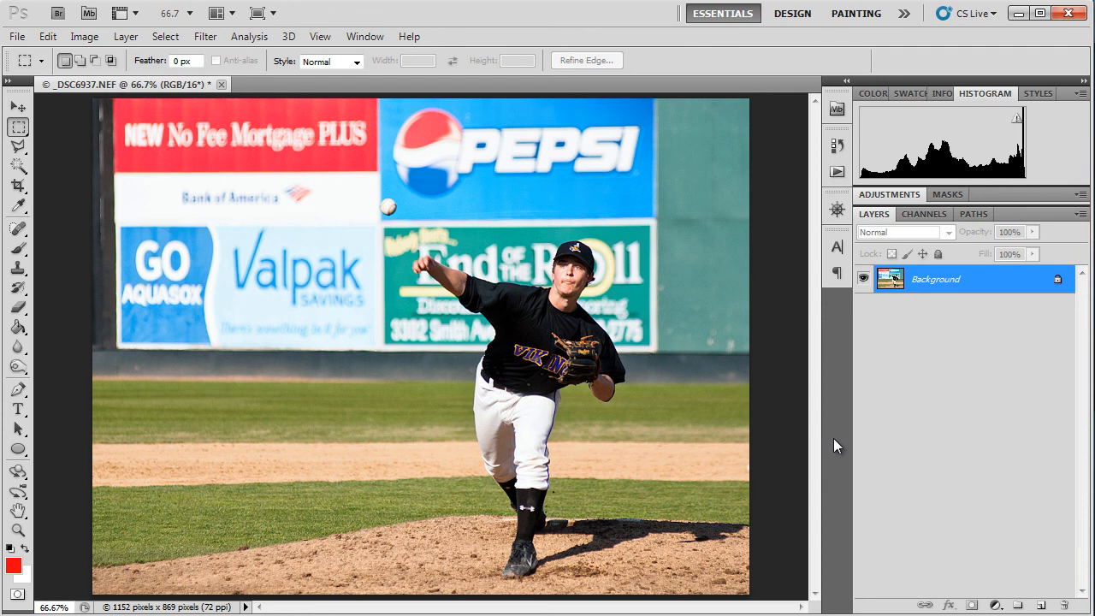
click(84, 37)
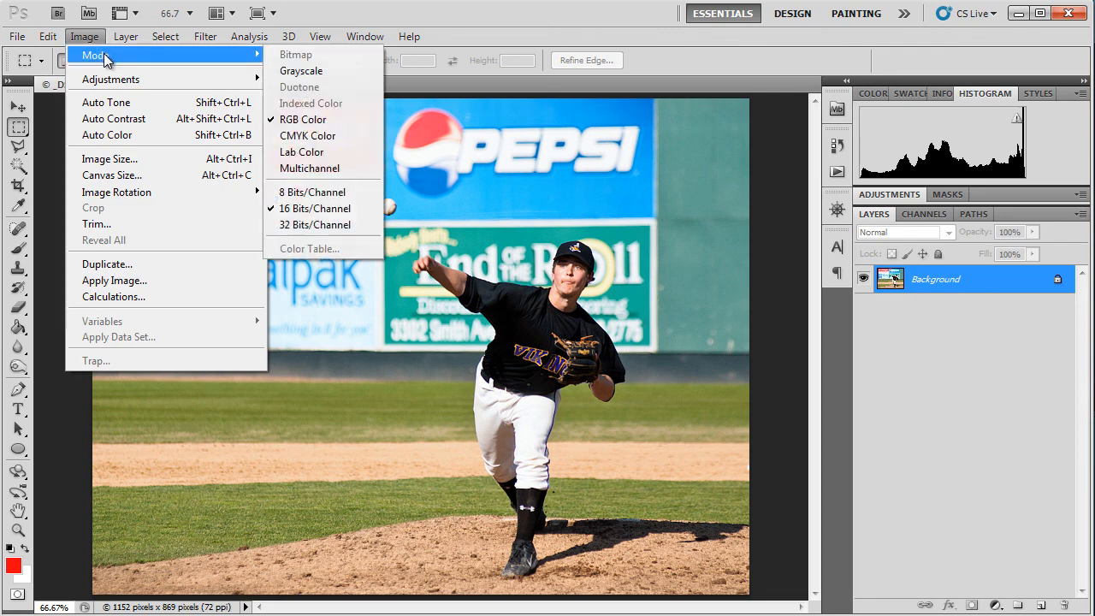
mouse_move(118, 82)
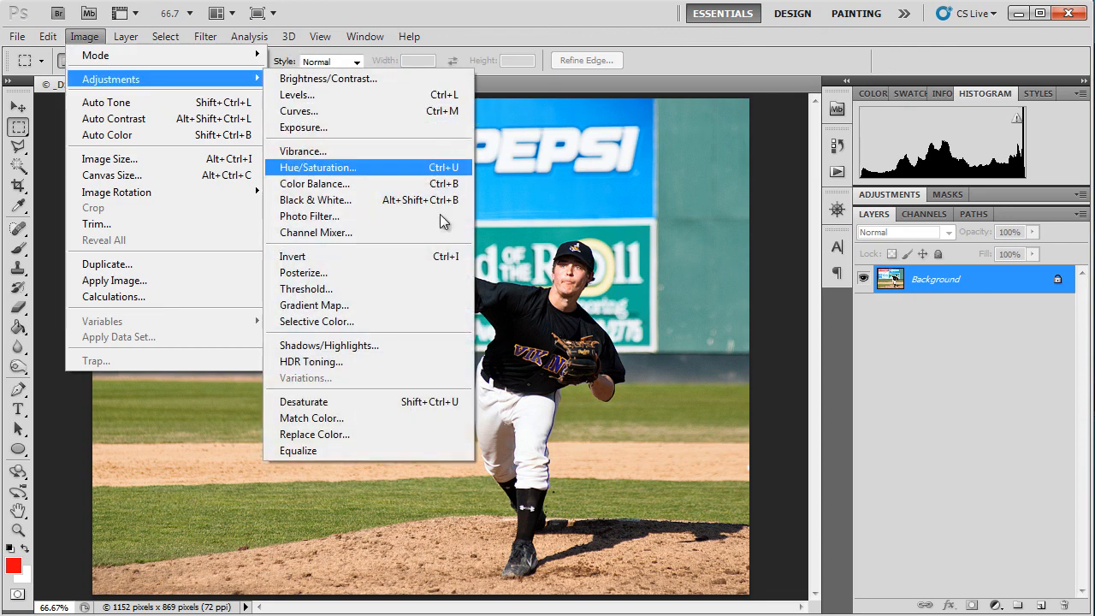
click(382, 405)
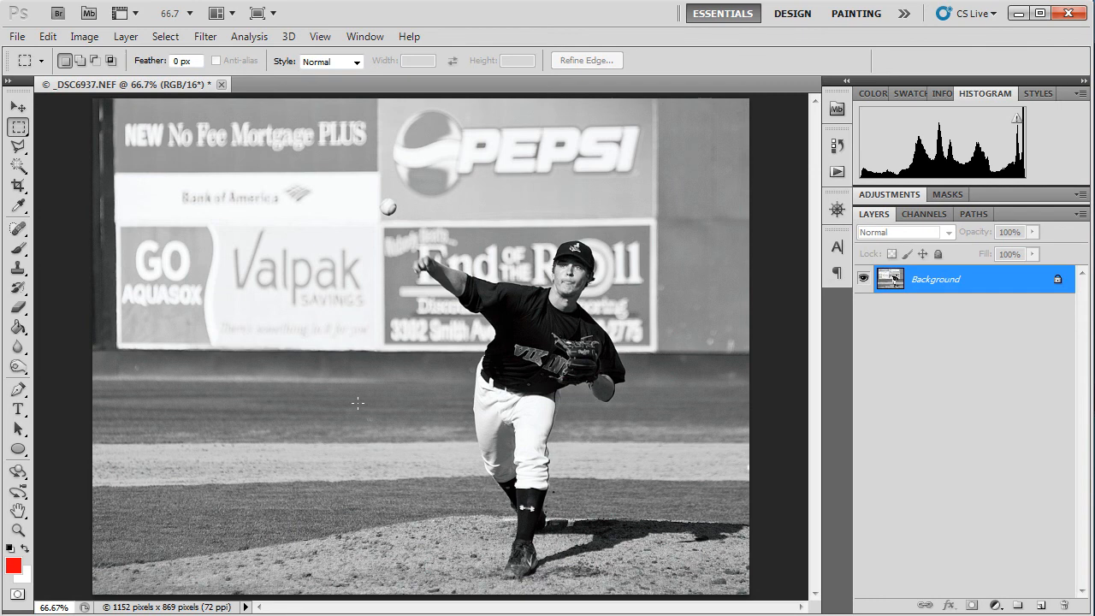
Check the desaturated photo's colour channels and undo the Desaturate adjustment
click(937, 215)
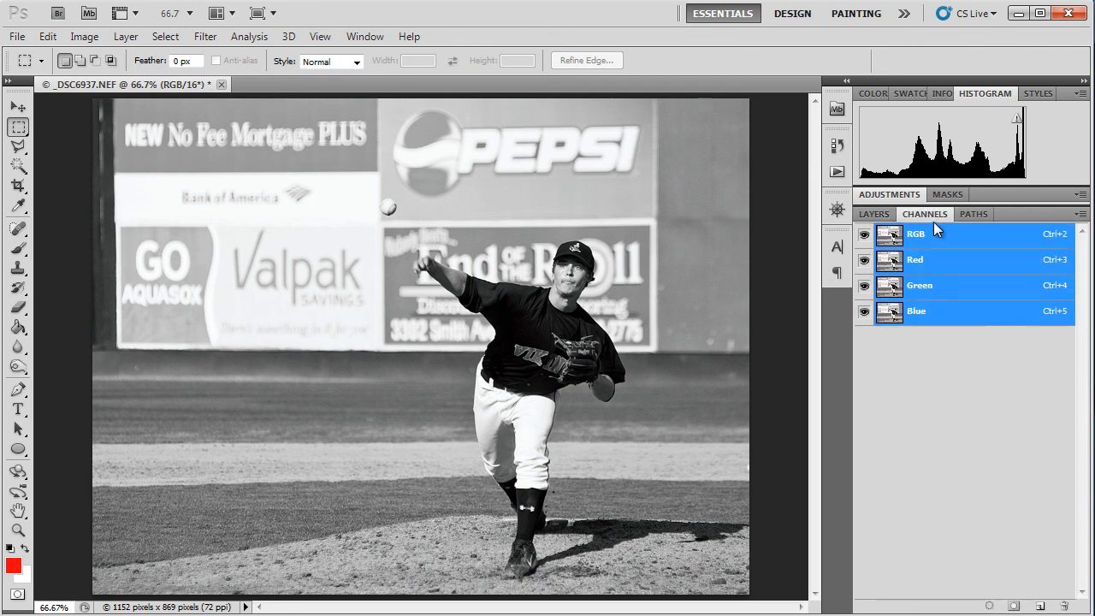
click(874, 214)
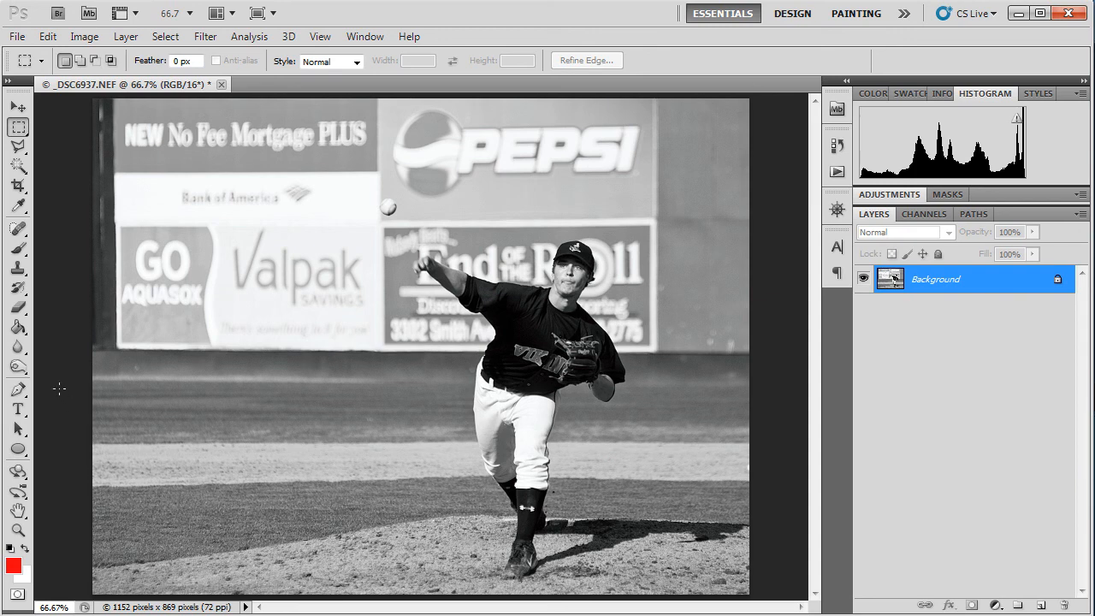
click(47, 37)
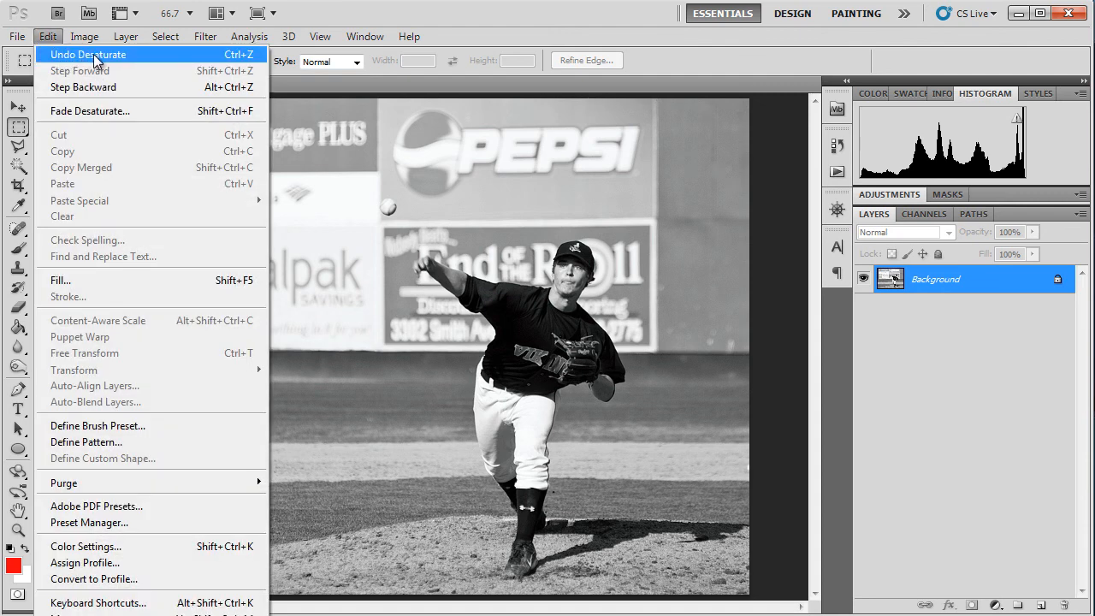
click(148, 57)
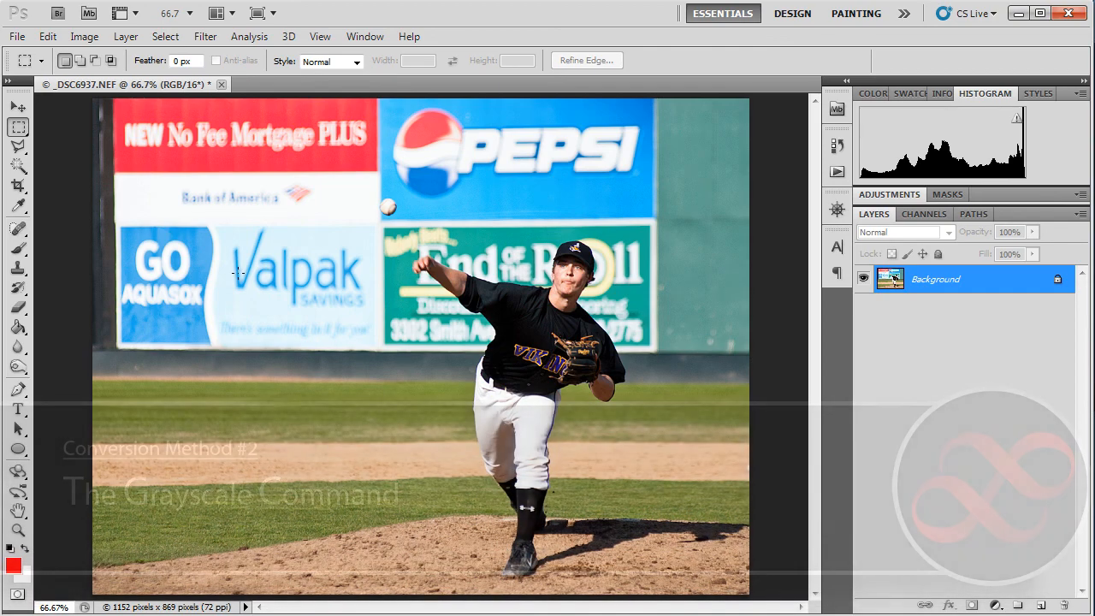
Convert the baseball photo to Grayscale mode, discarding its colour information
click(85, 37)
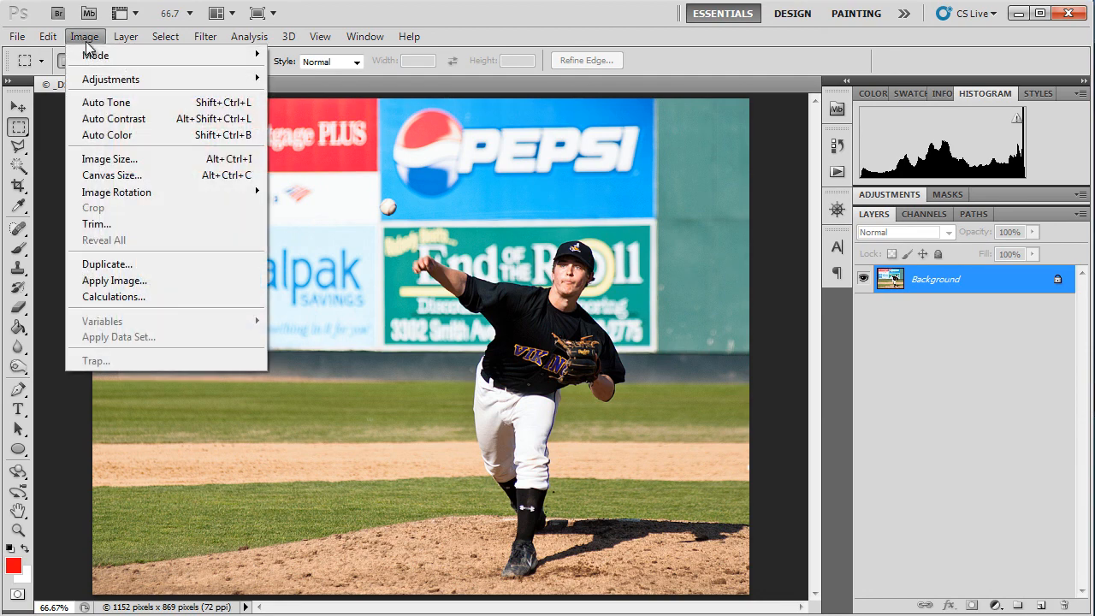
mouse_move(158, 56)
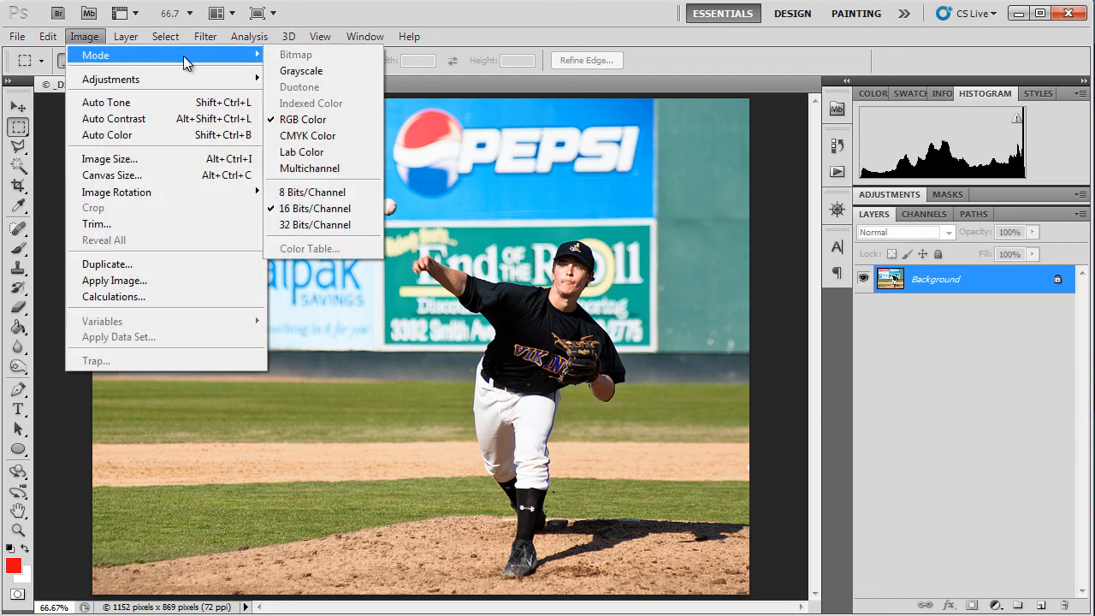
click(329, 74)
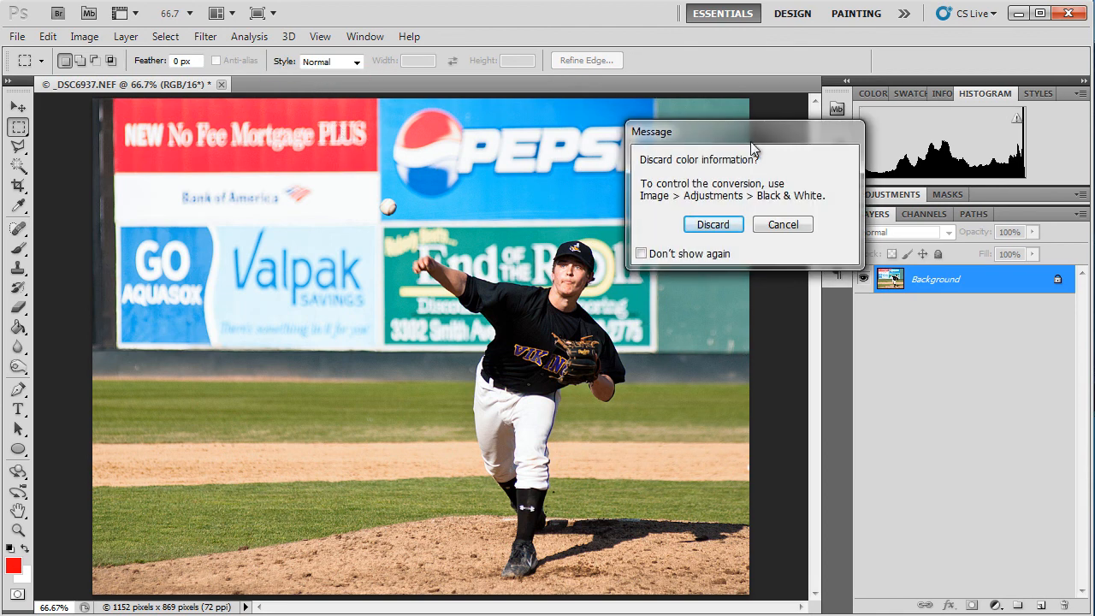
drag(746, 136, 770, 154)
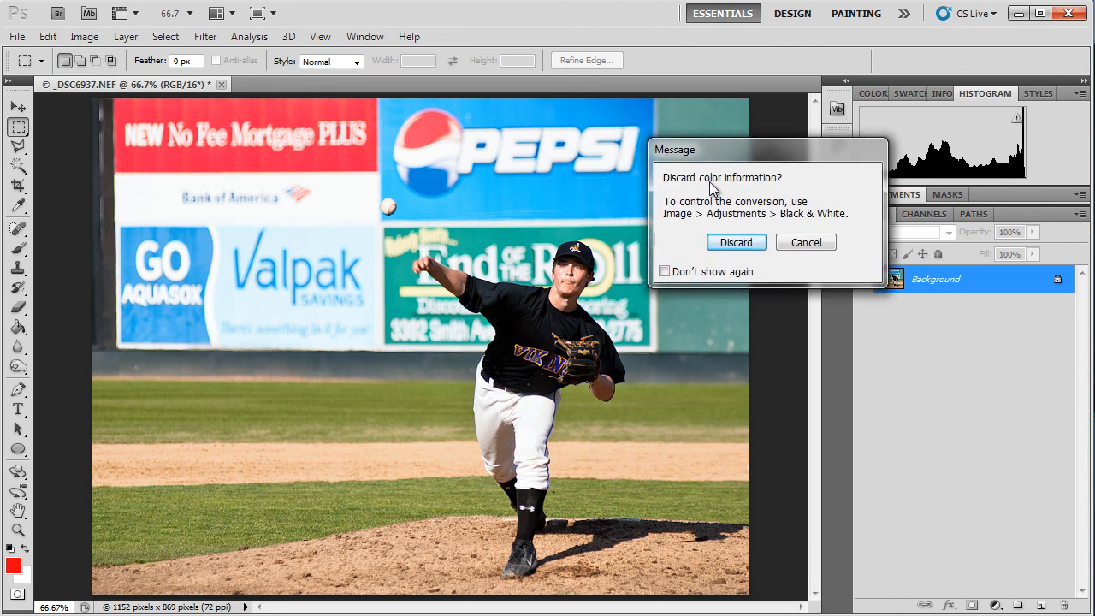
click(737, 243)
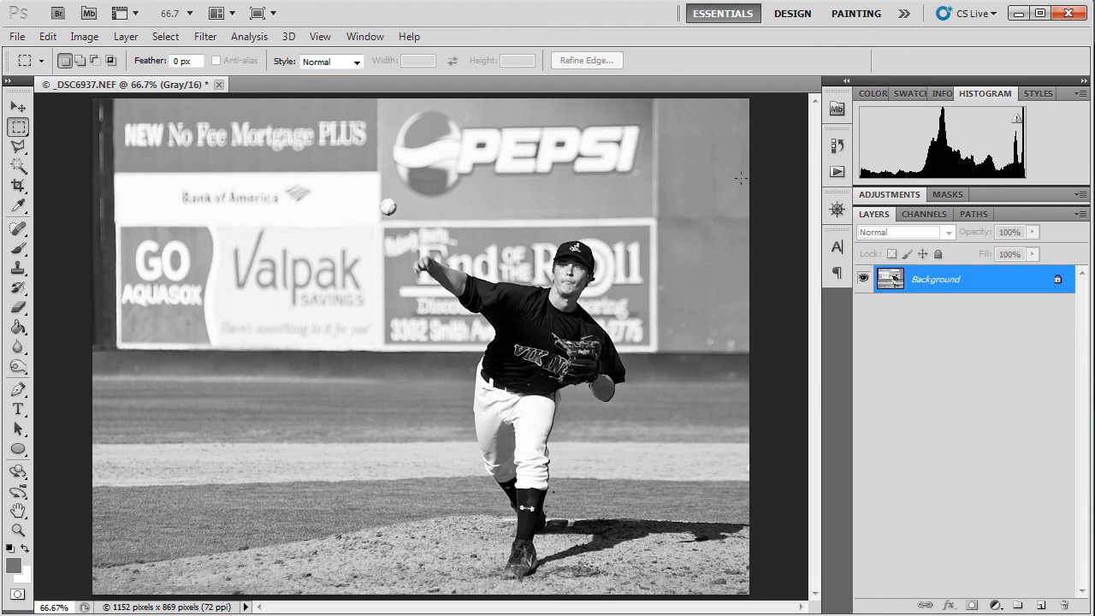
Check the grayscale photo's channels and undo the Grayscale mode conversion
click(926, 220)
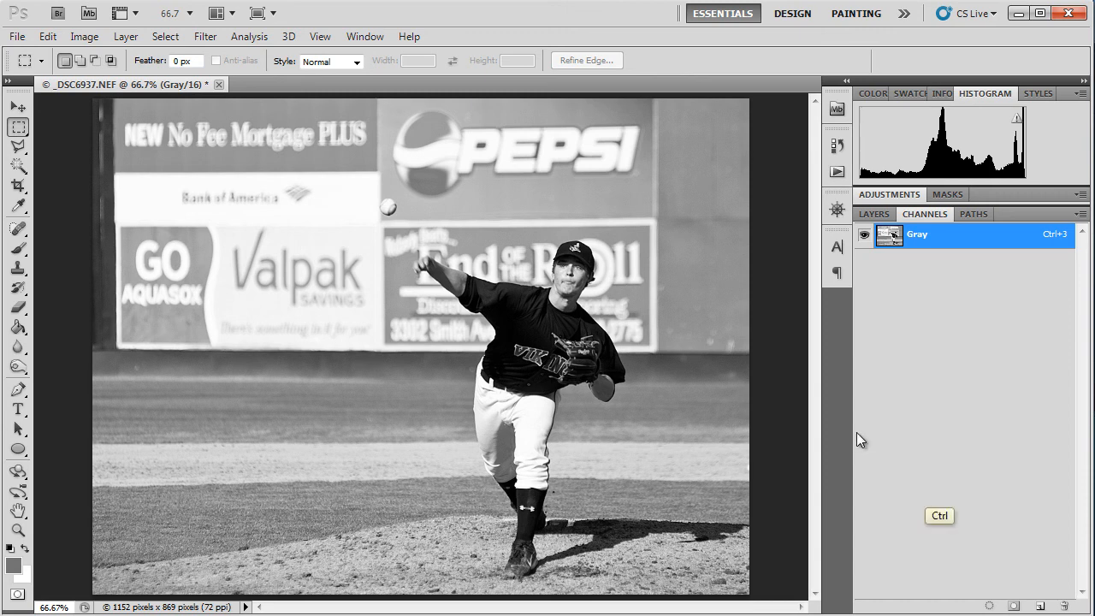
key(ctrl+z)
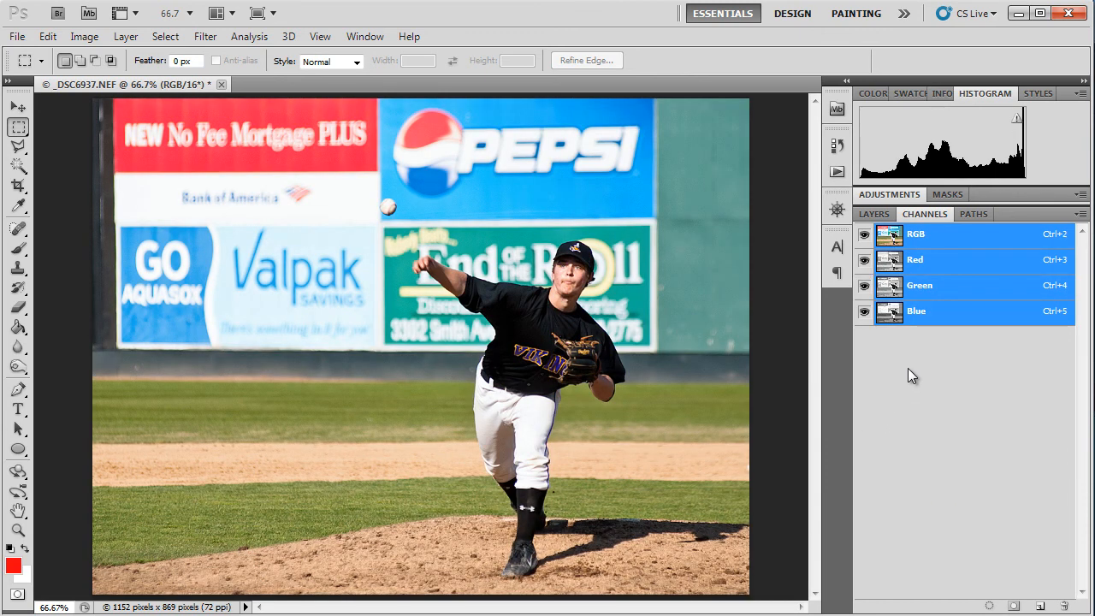